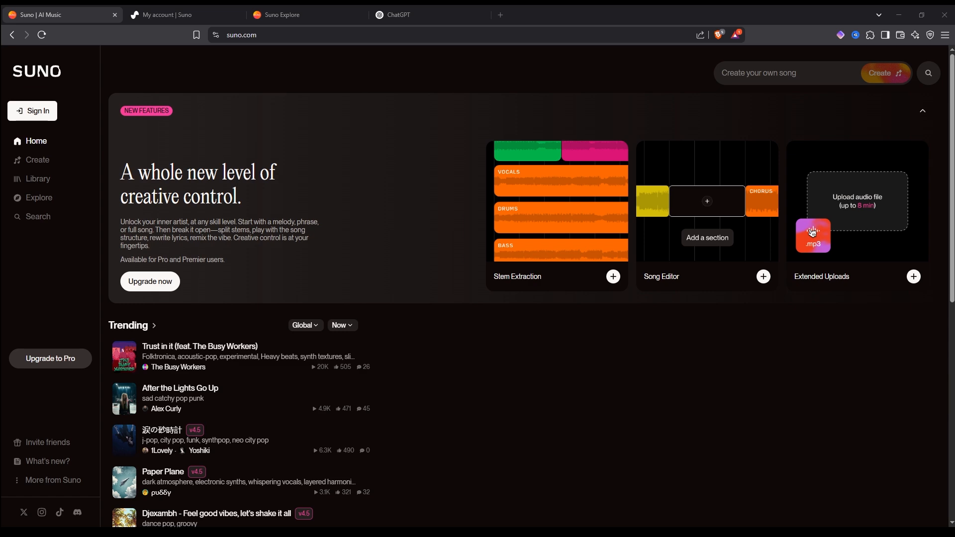
- Scroll through the home page to browse the trending, best of v4.5 and featured songs
scroll(527, 288, down, 3)
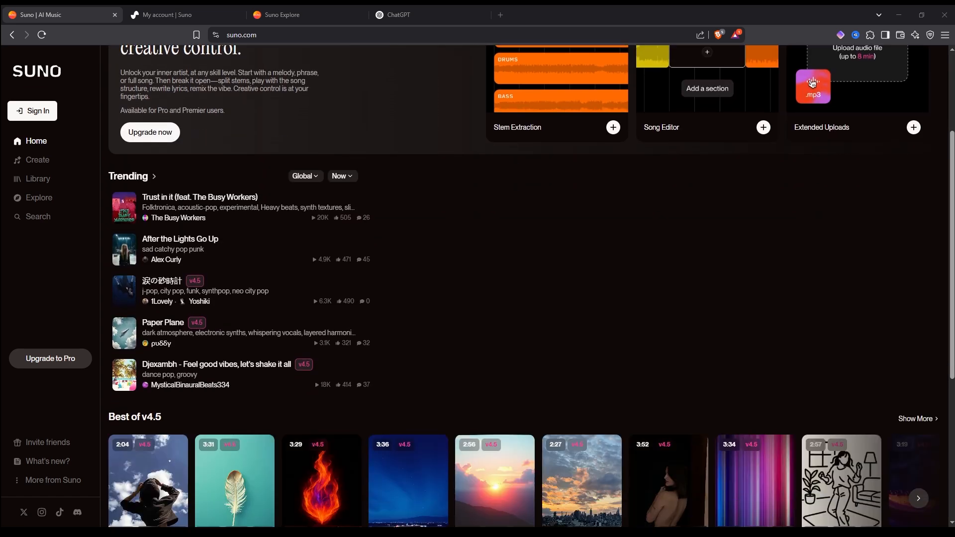
scroll(527, 289, up, 3)
scroll(527, 288, down, 3)
scroll(527, 288, down, 1)
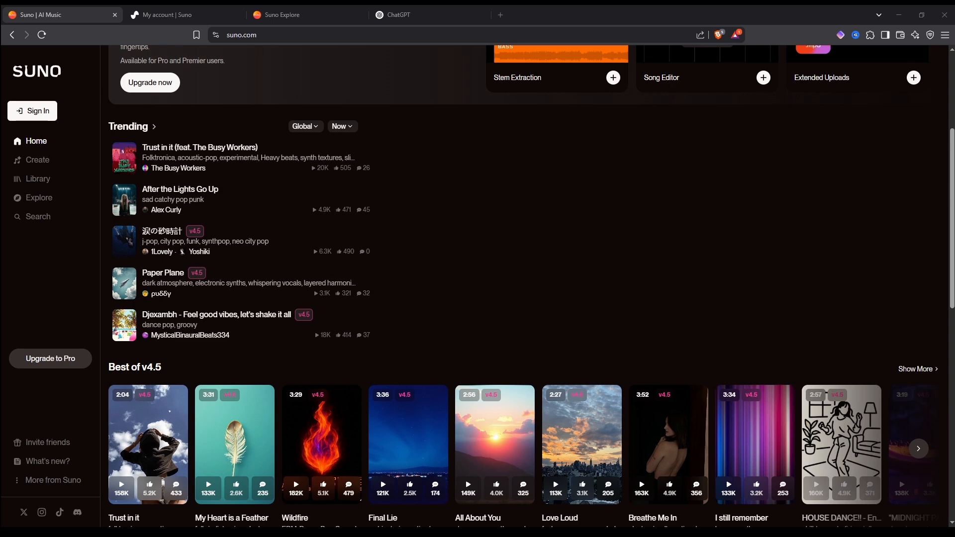
scroll(531, 287, down, 8)
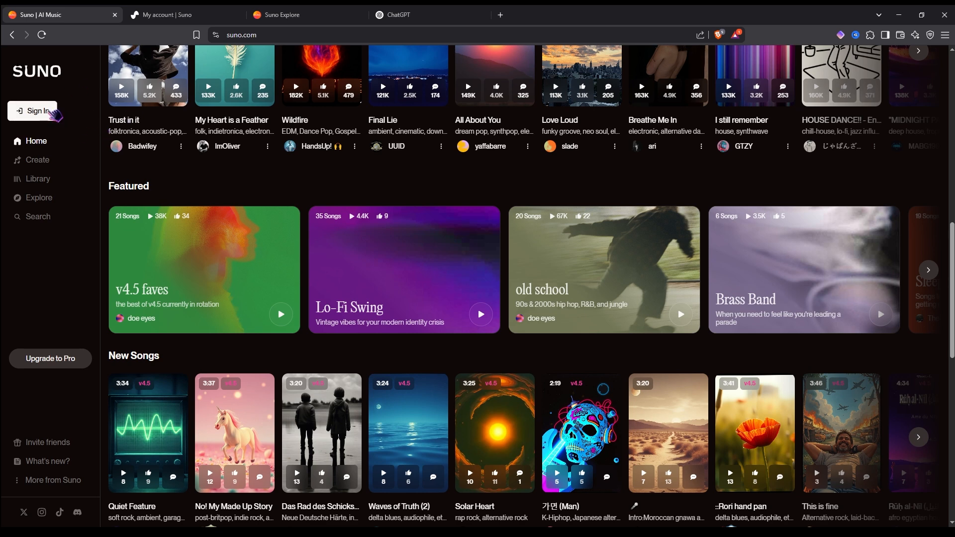
- Sign in and look around the Library and Explore pages before returning to song creation in Simple mode
click(33, 111)
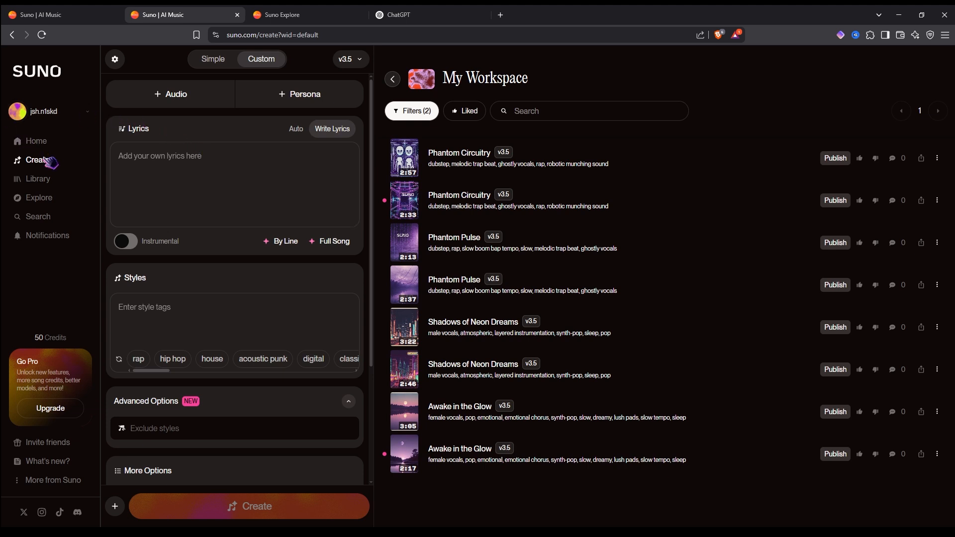
click(223, 64)
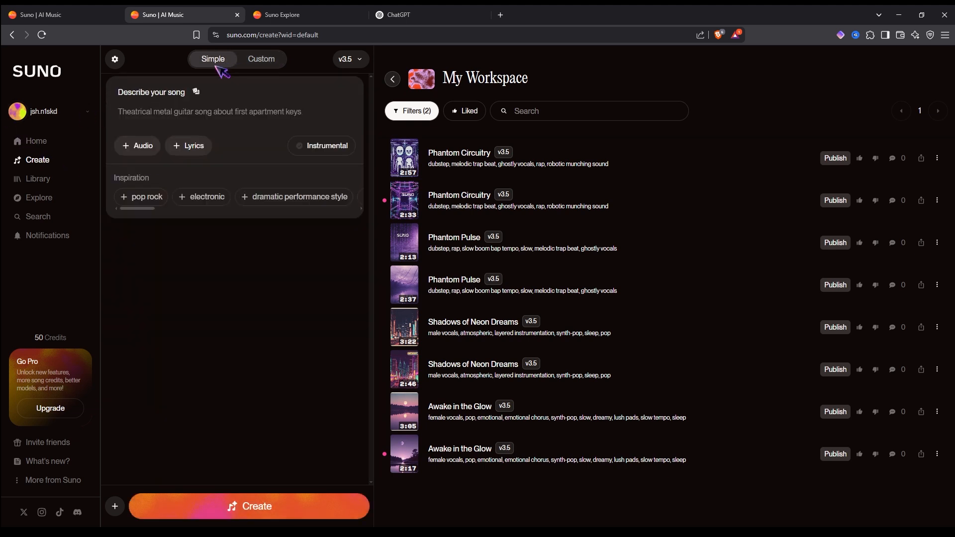
click(52, 182)
click(55, 197)
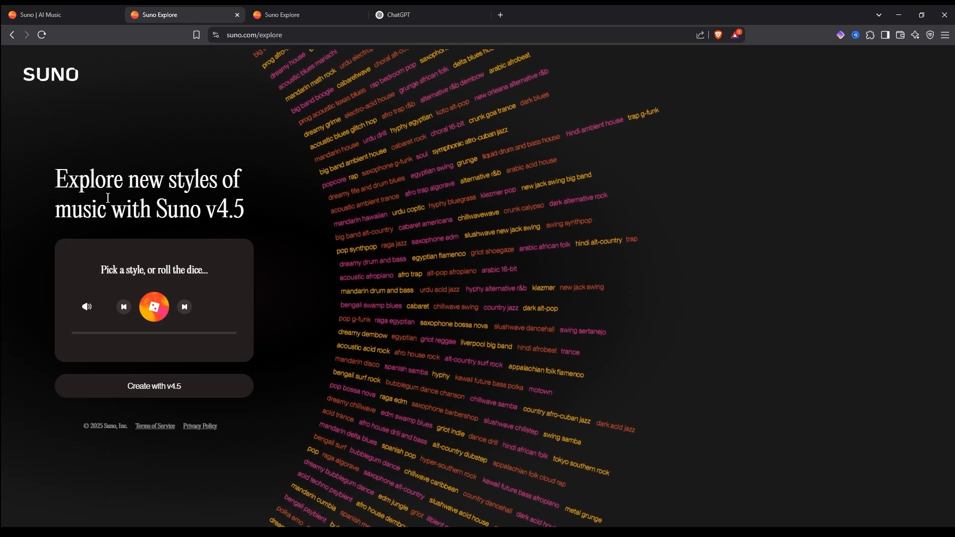
click(9, 34)
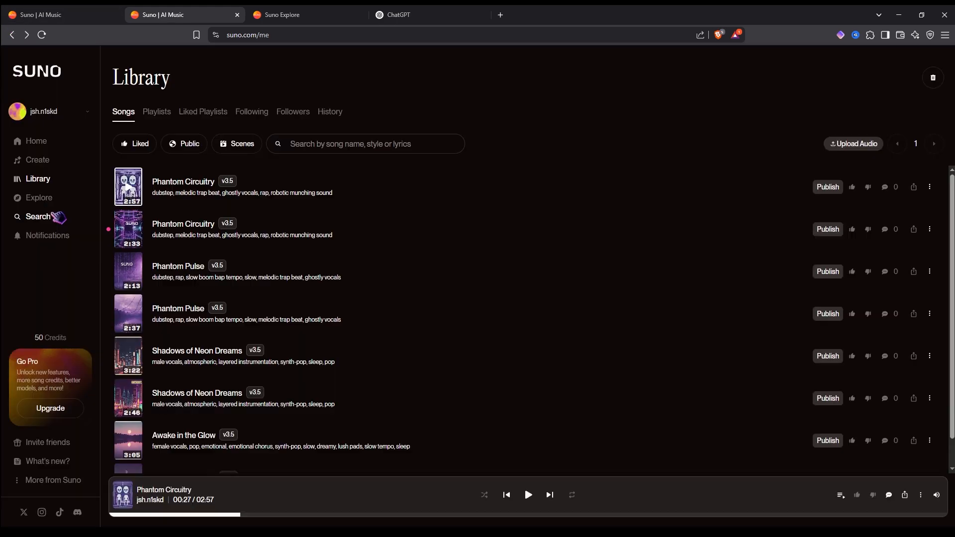
click(42, 160)
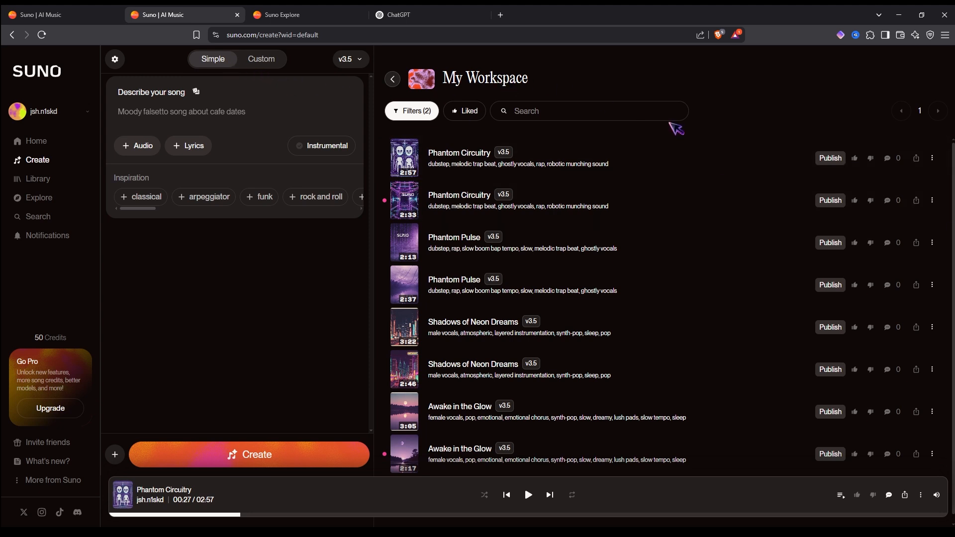
- Describe the song as 'a moody R&B beat, female vocals, and a westcoast vibe' and generate it
click(303, 113)
text(a moody)
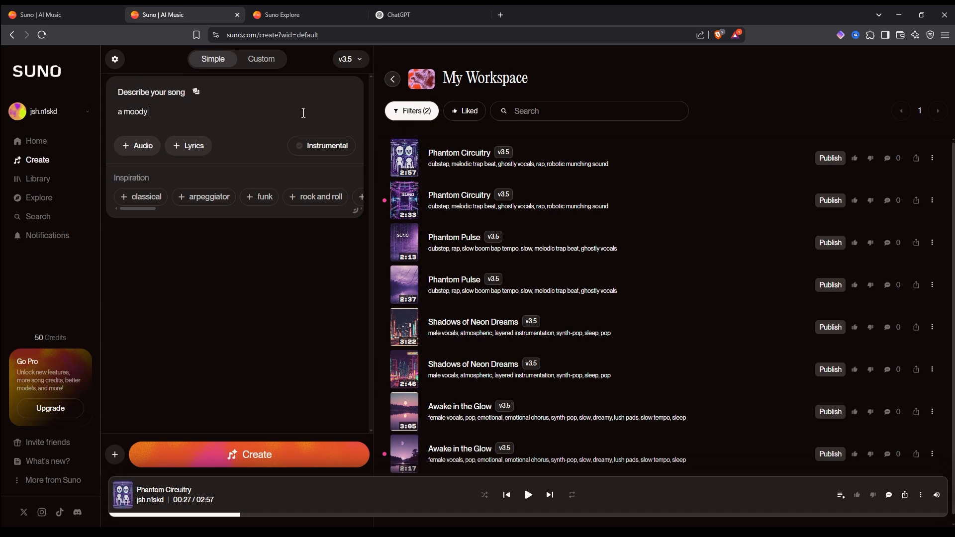
text( R&B beat, female vocals,)
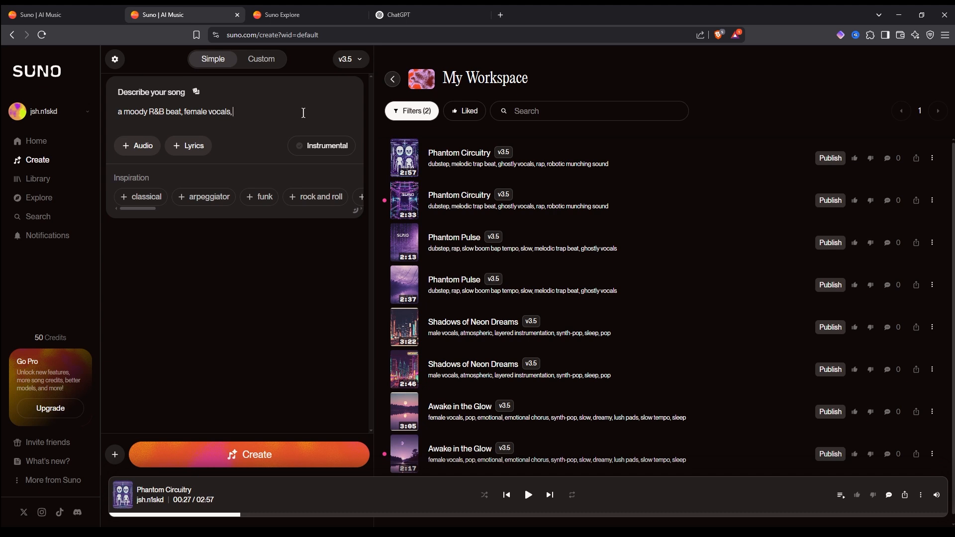
text(coast vibe)
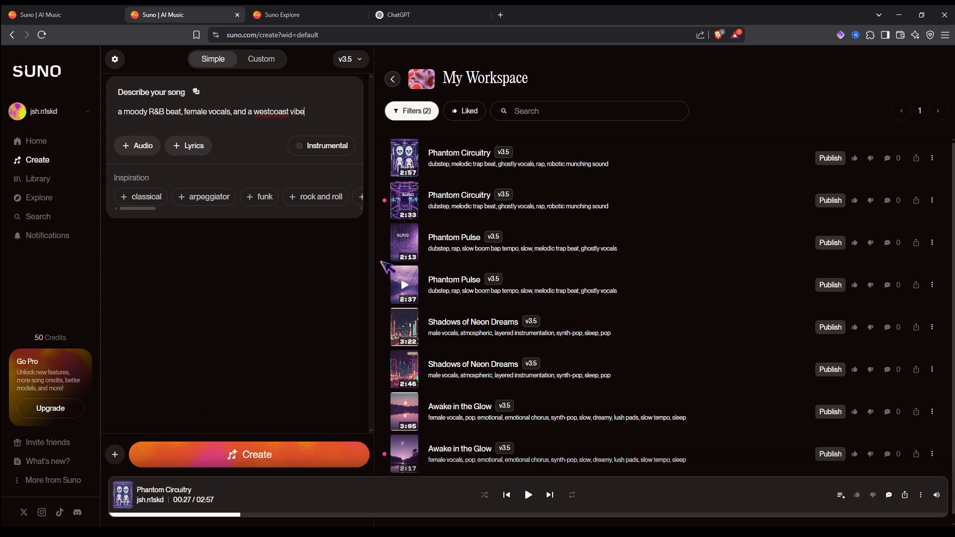
click(288, 456)
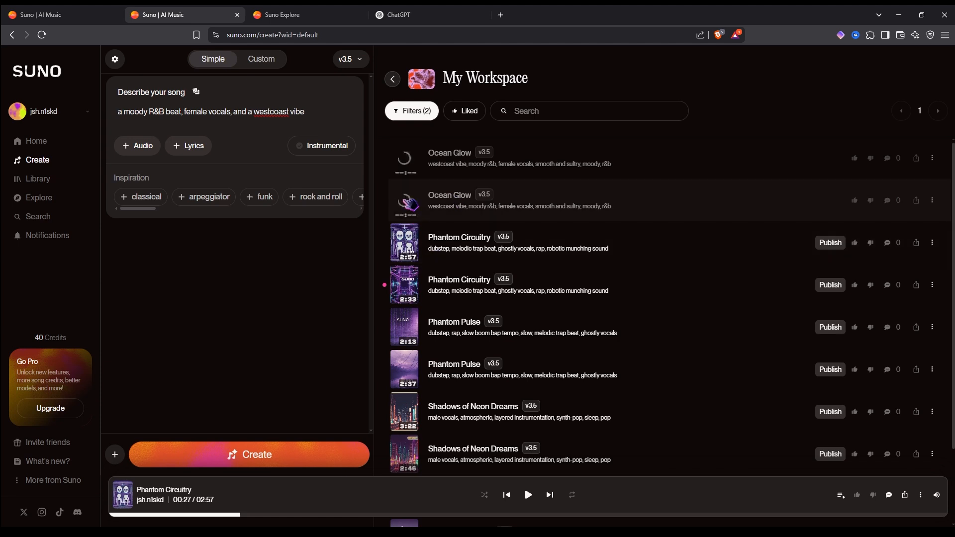
- Play the second generated Ocean Glow track and pause it
click(409, 203)
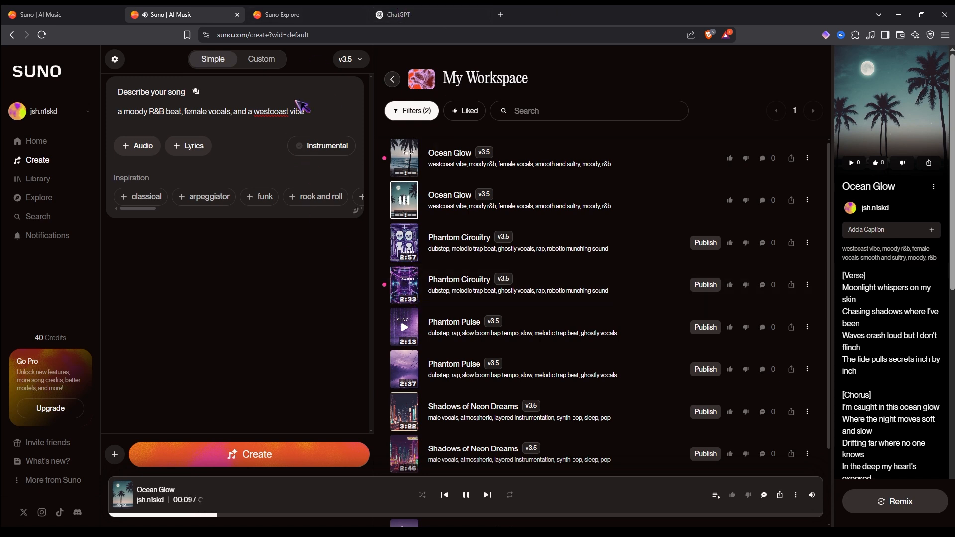
click(416, 205)
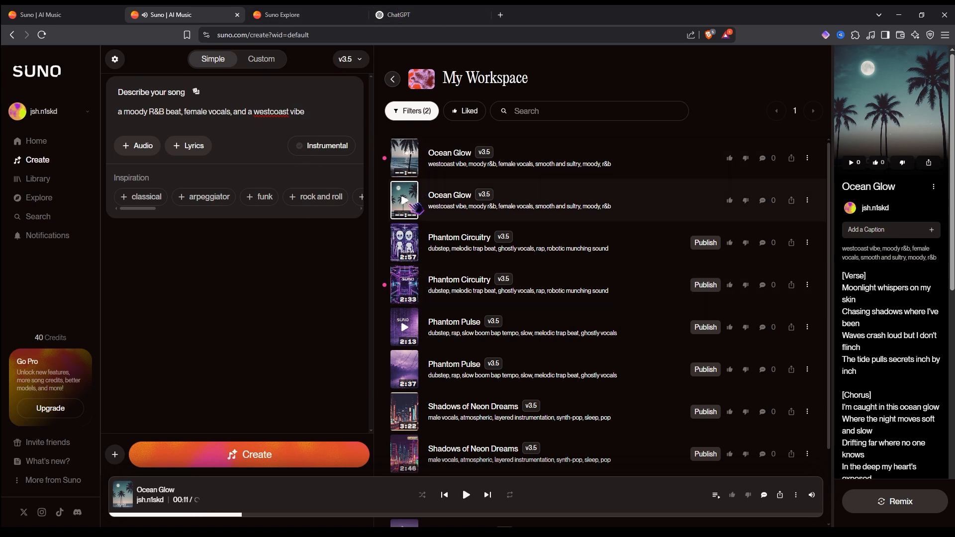
- Switch to Custom mode and inspect the Audio and Persona options, returning from the plans page
click(276, 59)
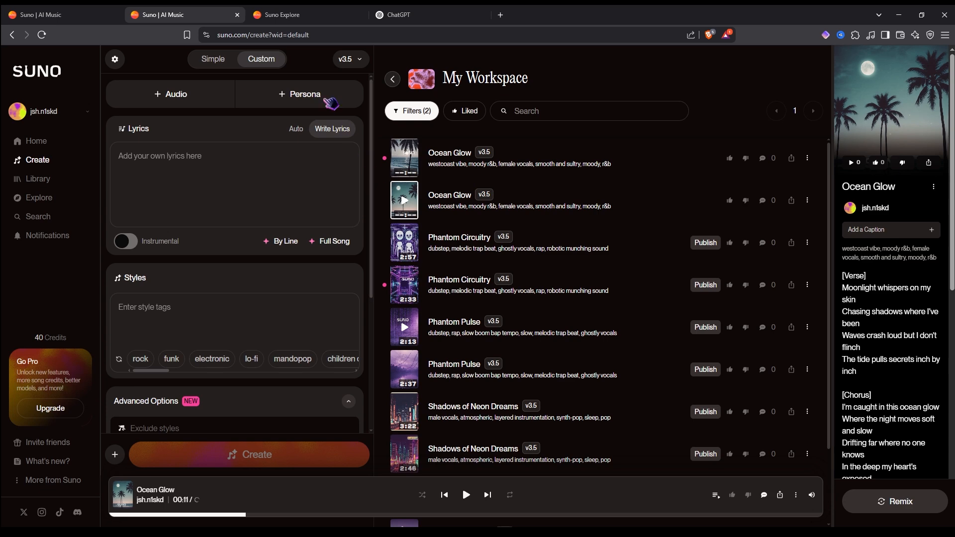
click(219, 98)
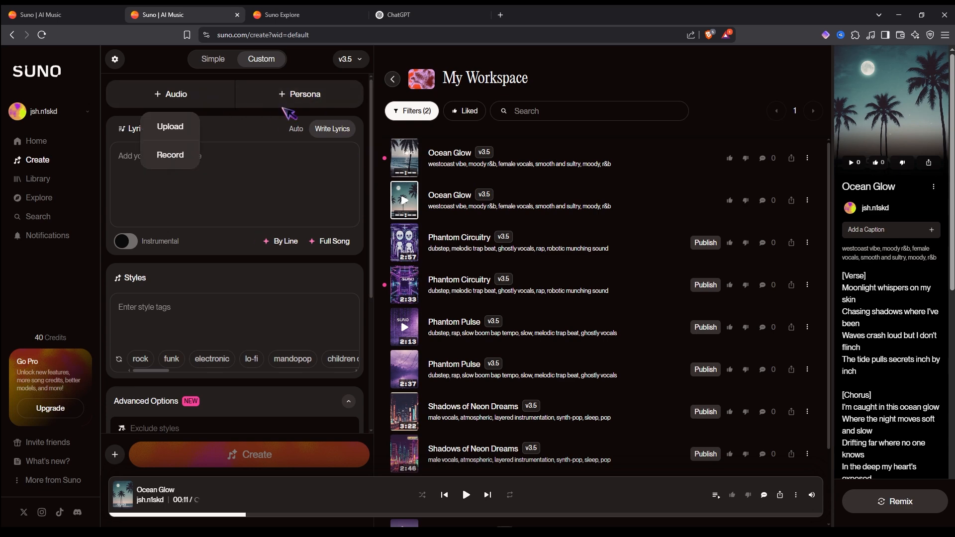
click(286, 96)
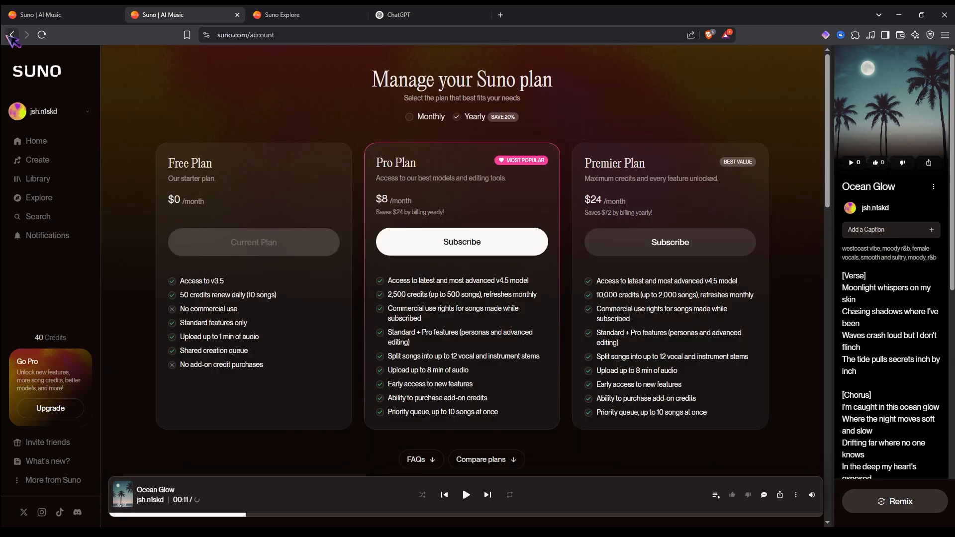
click(12, 36)
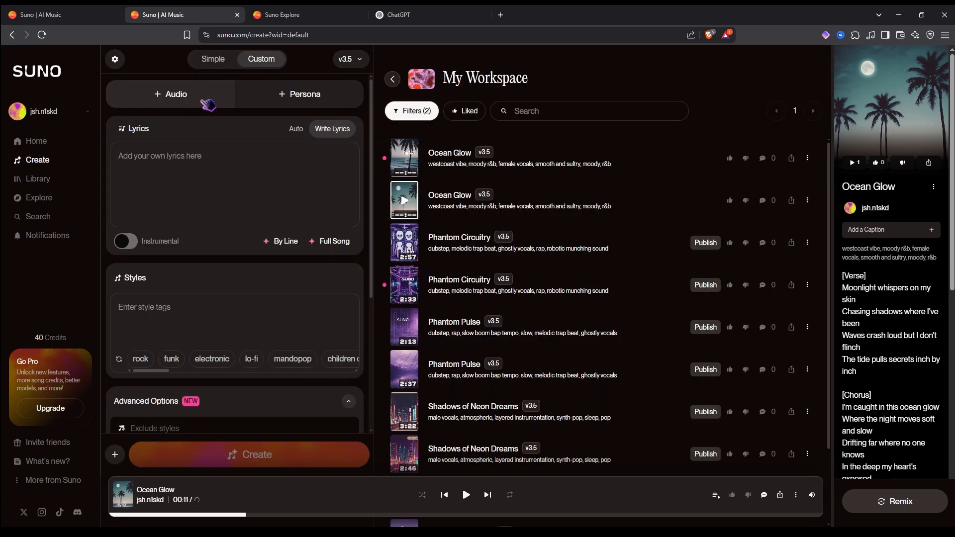
- Examine the Custom mode options for audio upload, lyrics, styles and song title
click(208, 100)
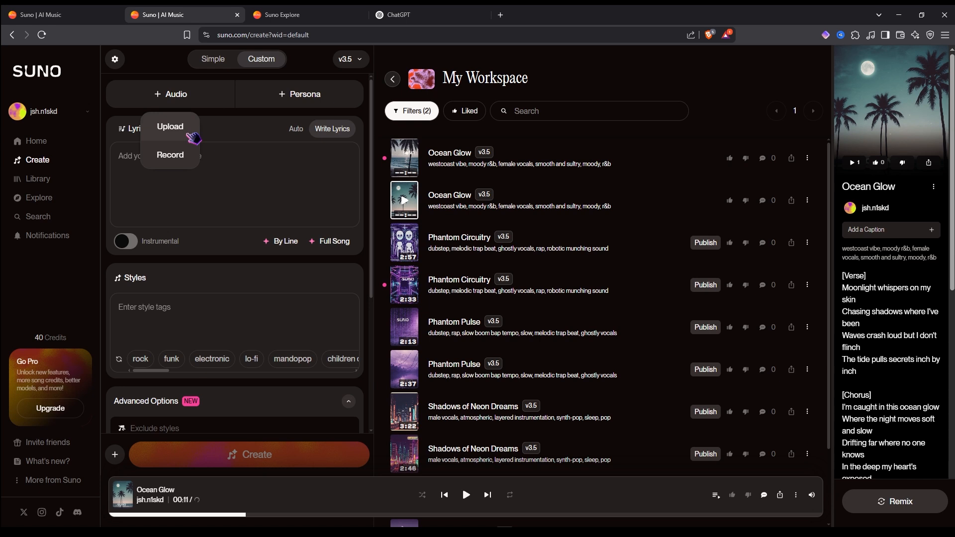
click(261, 140)
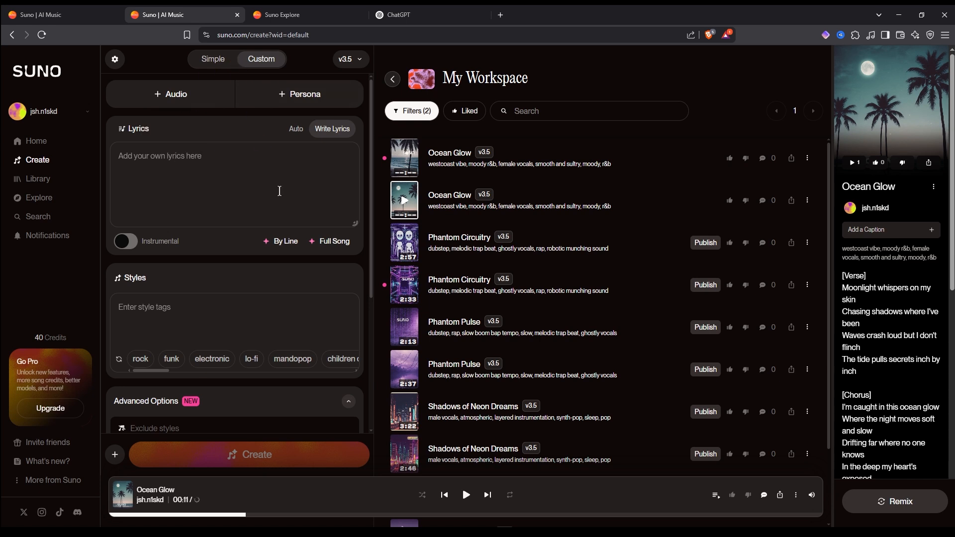
scroll(264, 321, down, 2)
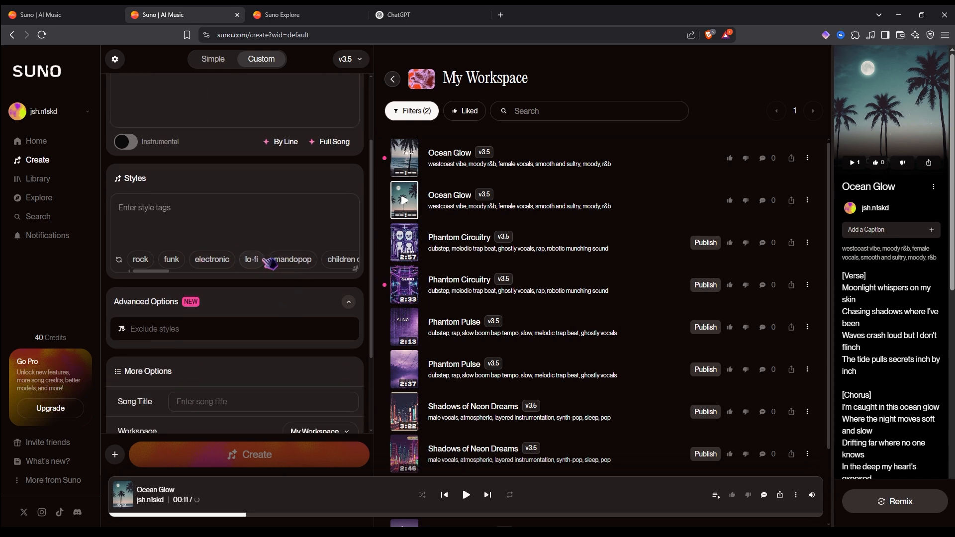
scroll(251, 265, down, 2)
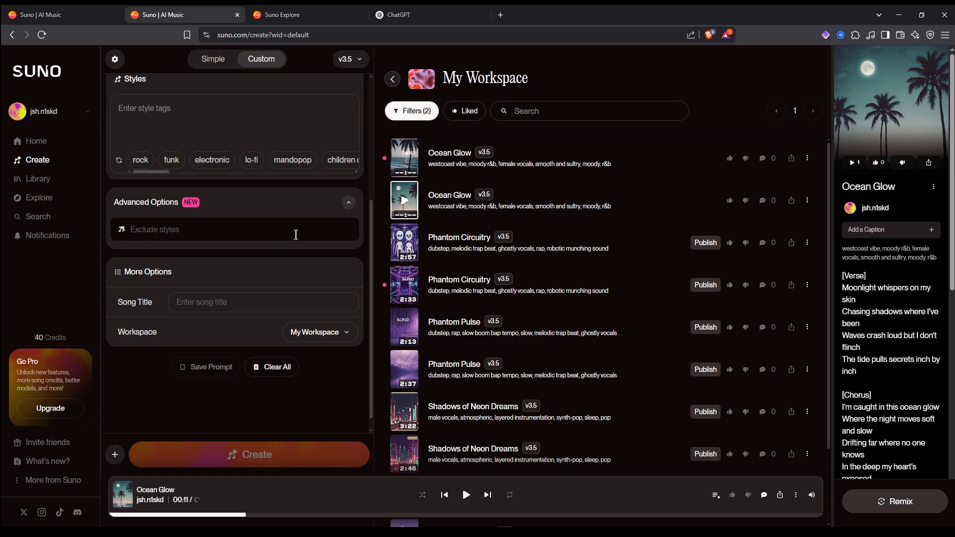
scroll(269, 231, down, 1)
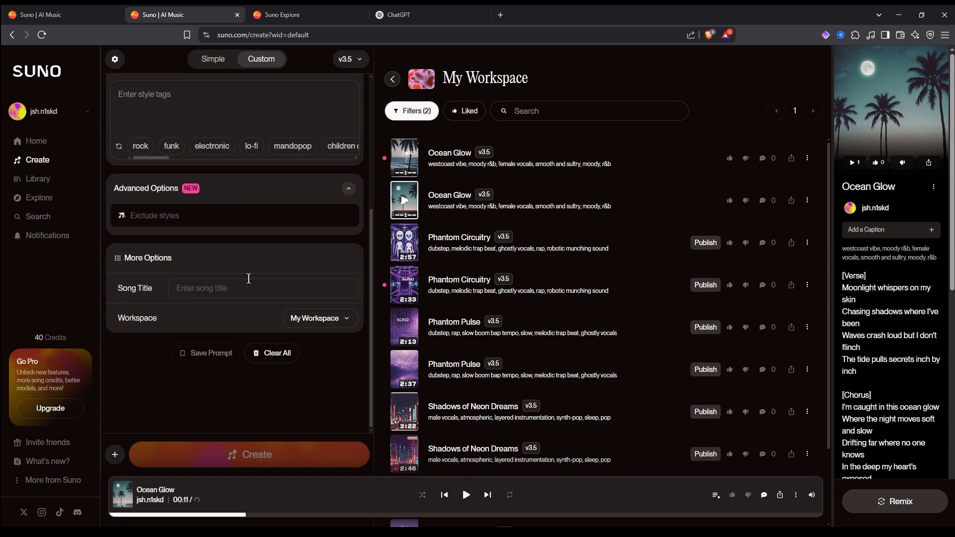
scroll(286, 294, up, 5)
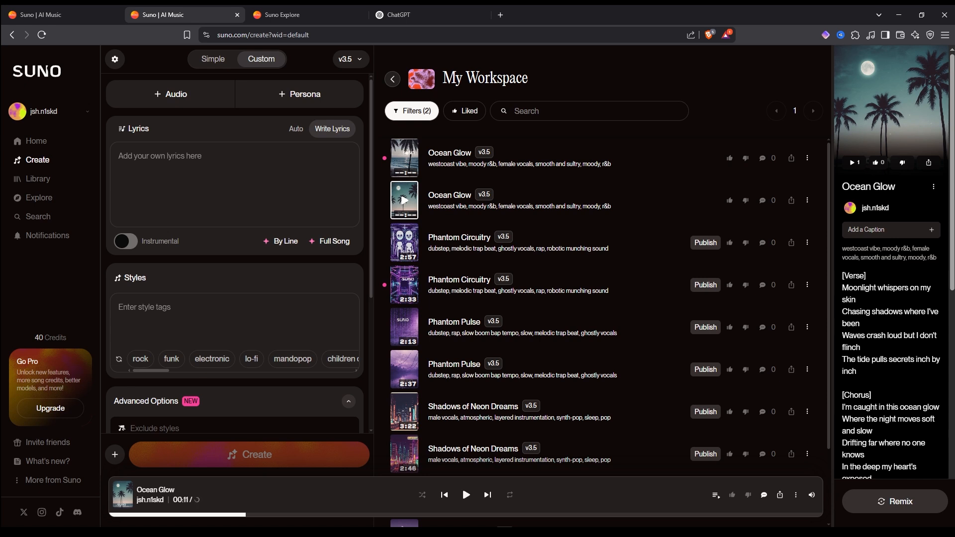
- Return to Simple mode and clear the song description
click(218, 63)
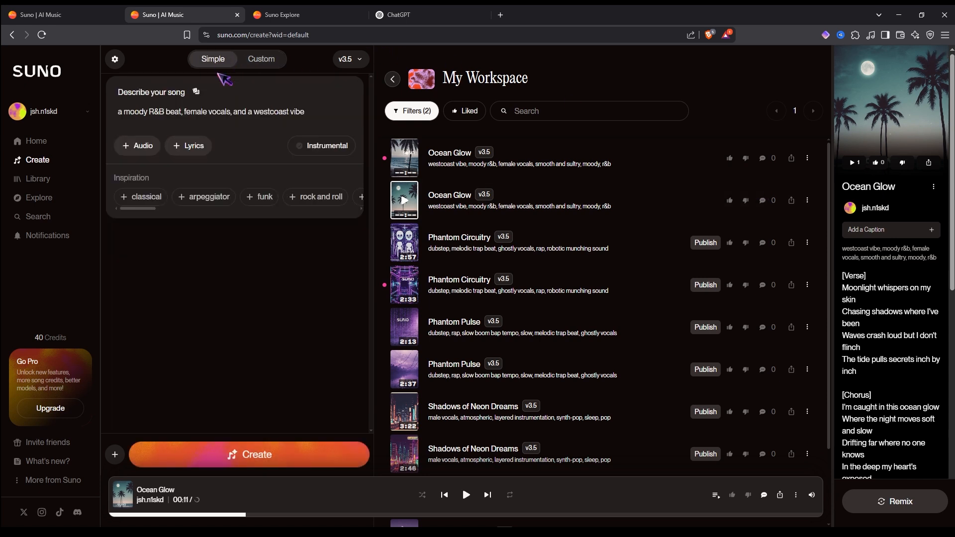
drag(309, 112, 102, 110)
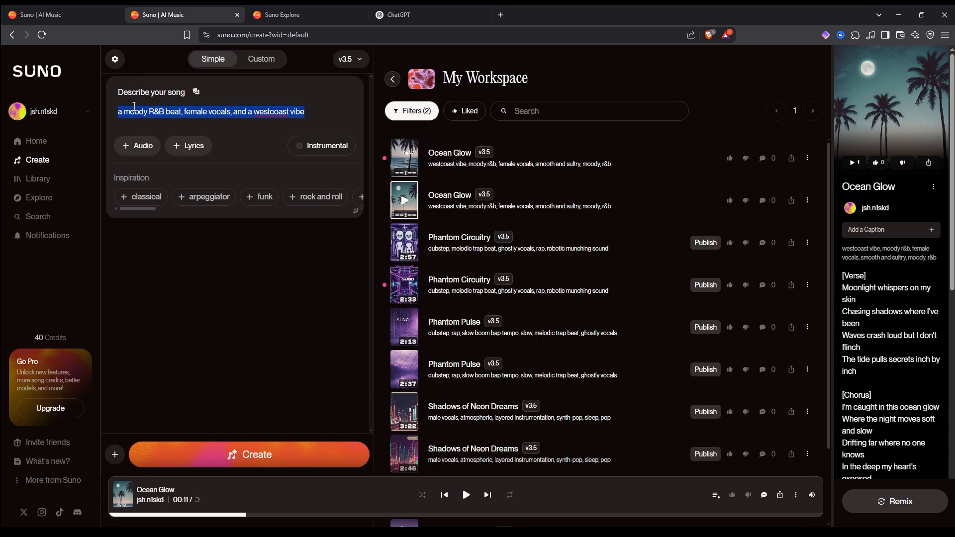
key(BackSpace)
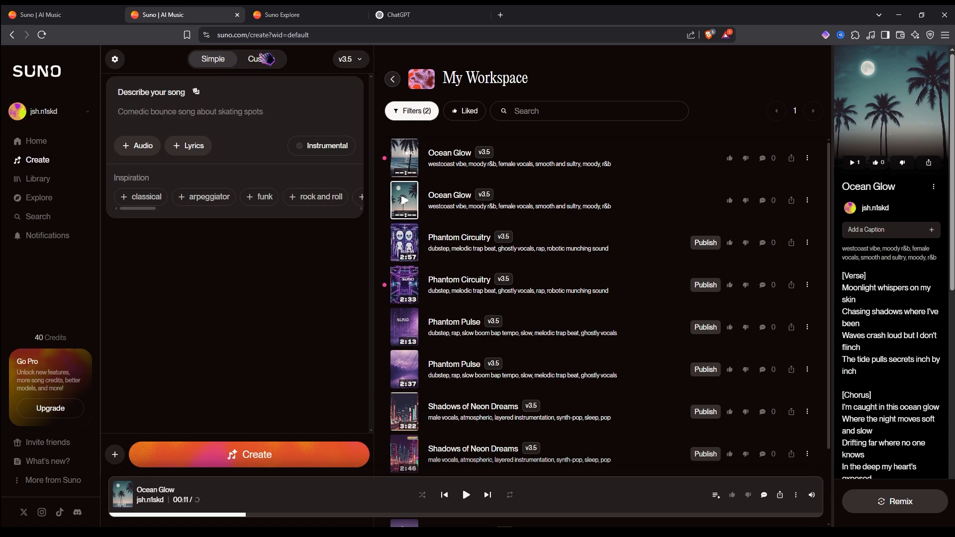
- Switch to ChatGPT and ask for a detailed prompt to input into Suno AI to generate music about love and world peace
click(420, 14)
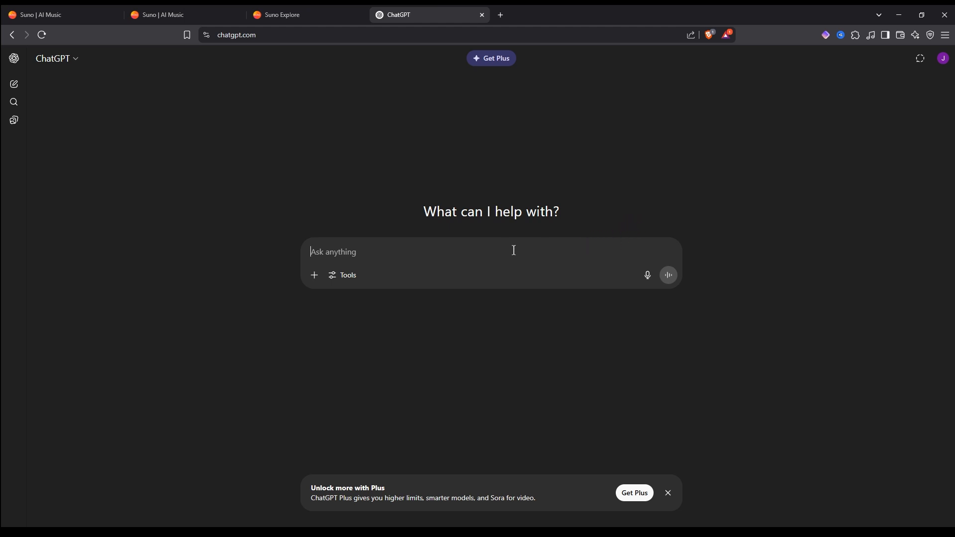
text(HElp)
key(BackSpace)
key(BackSpace)
key(BackSpace)
key(BackSpace)
key(BackSpace)
text(Help me write a detailed )
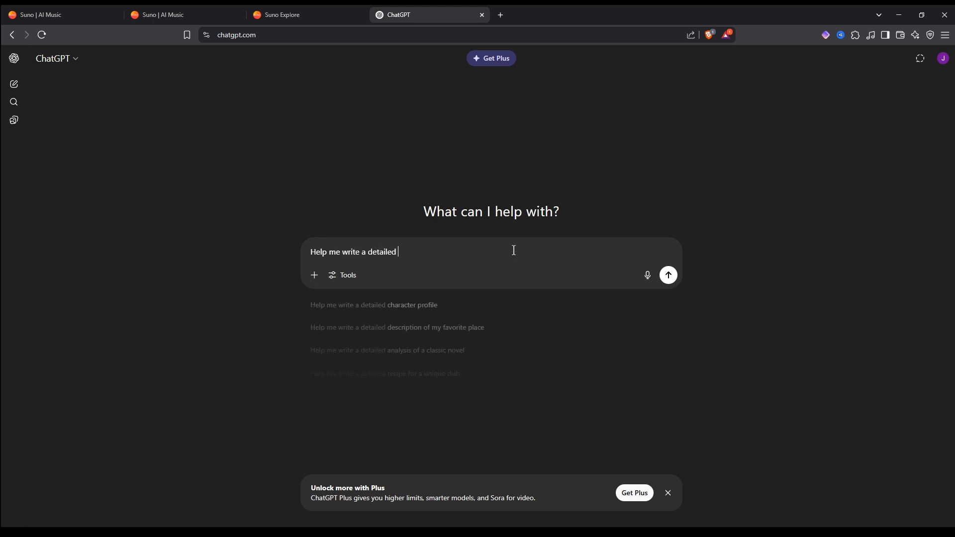
text(prompt to input)
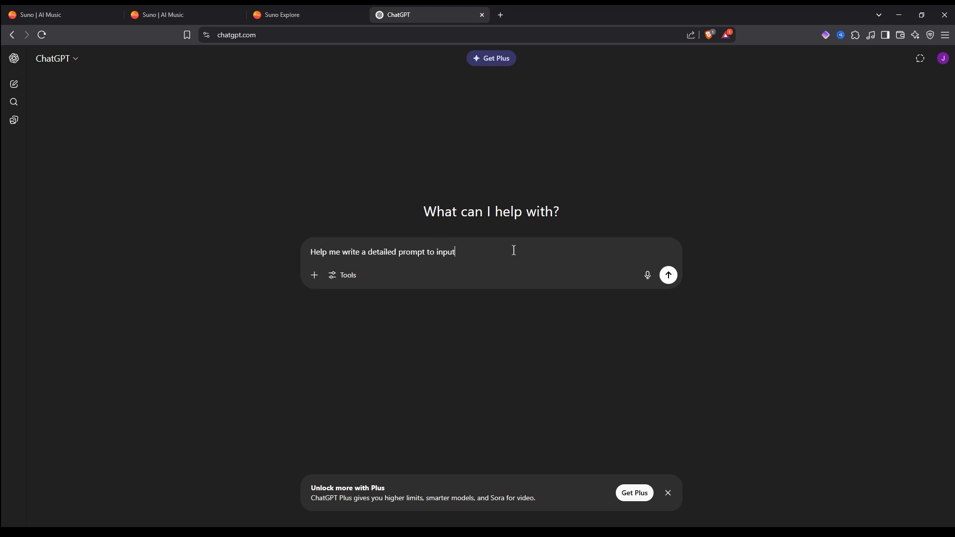
text( into suno ai, to gfenerate music aboutr)
key(BackSpace)
text(love, and w)
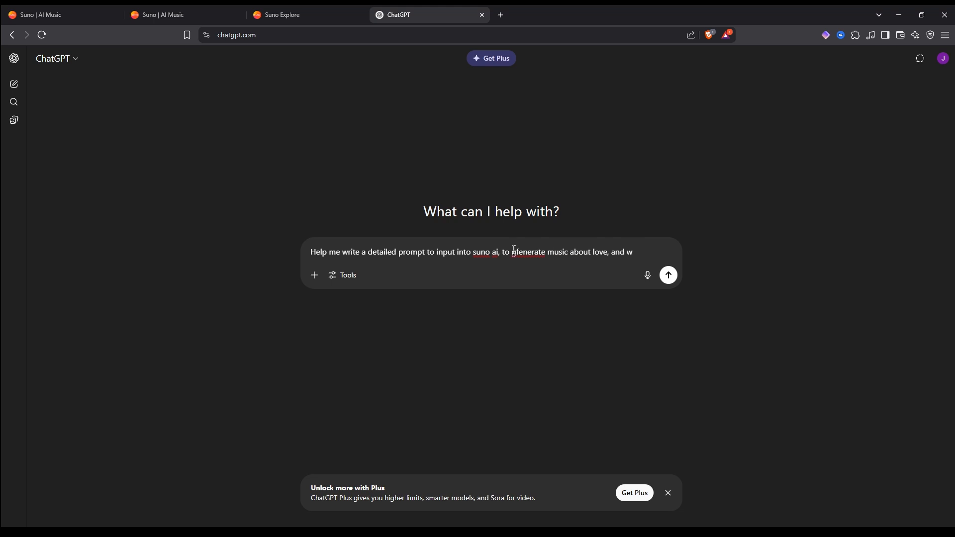
text(orld peace, IO)
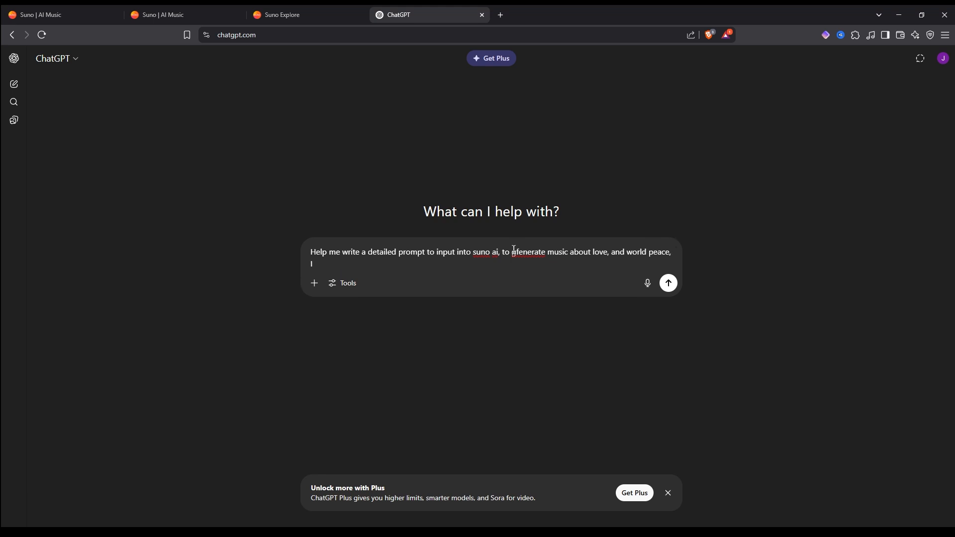
key(BackSpace)
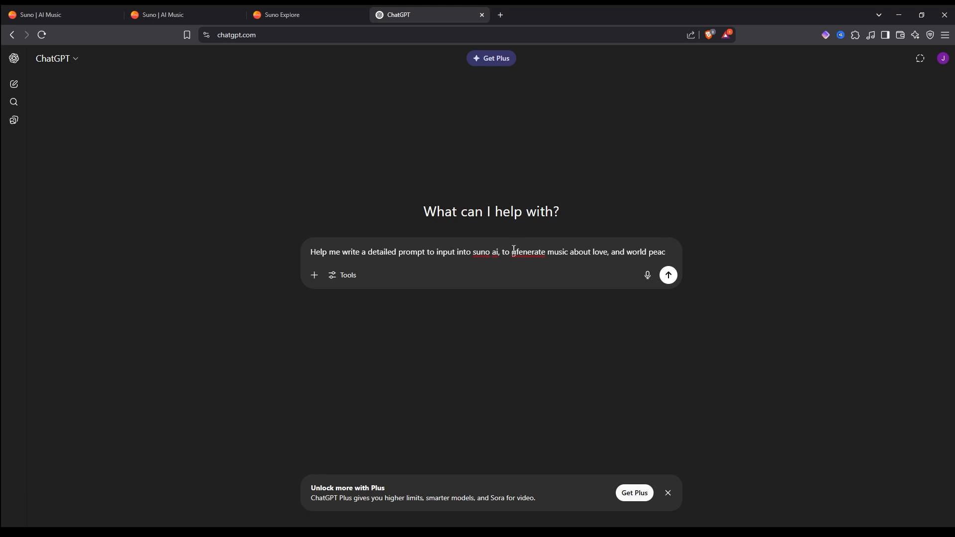
key(Return)
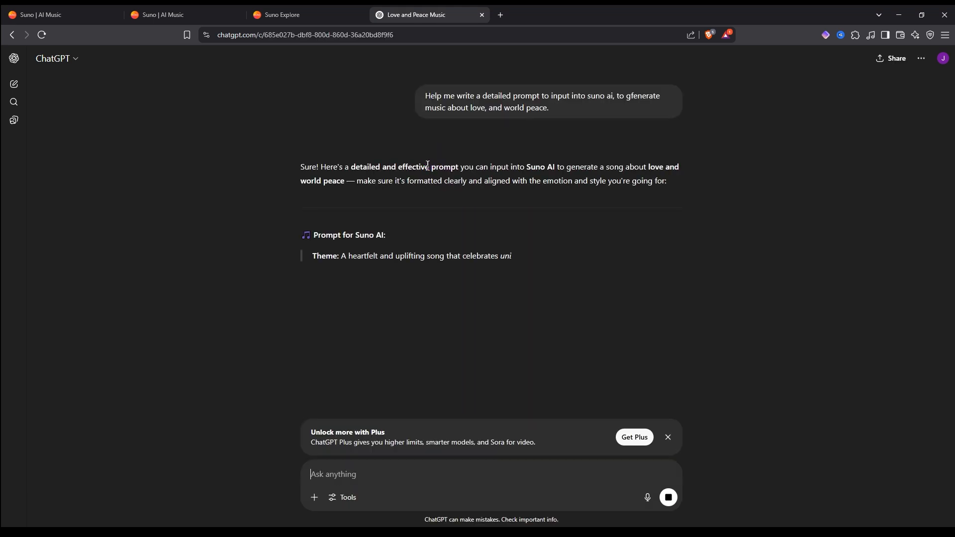
scroll(471, 229, down, 4)
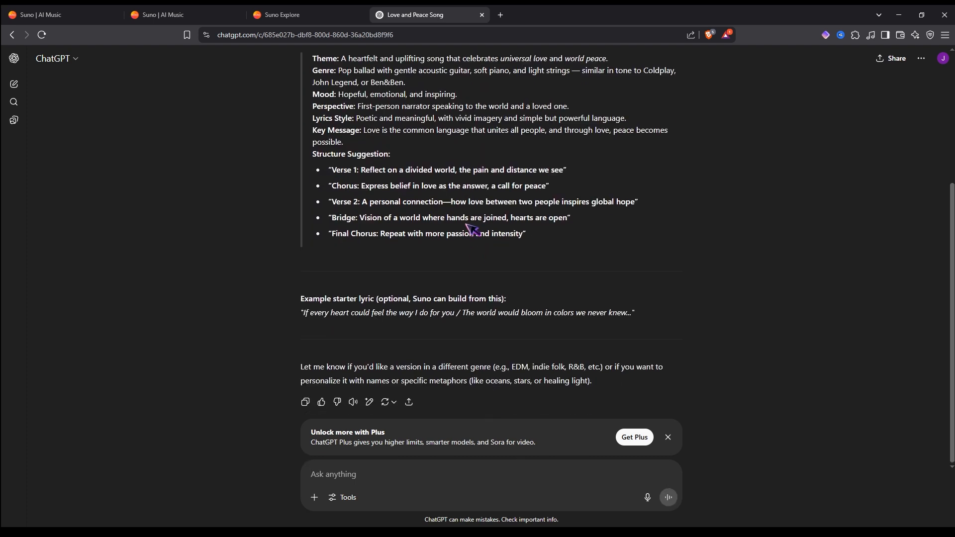
- Copy the Genre line from ChatGPT's prompt into Suno's Custom-mode Styles, trimming it to 'Pop ballad with gentle acoustic guitar, soft piano, and light strings.'
scroll(423, 220, up, 2)
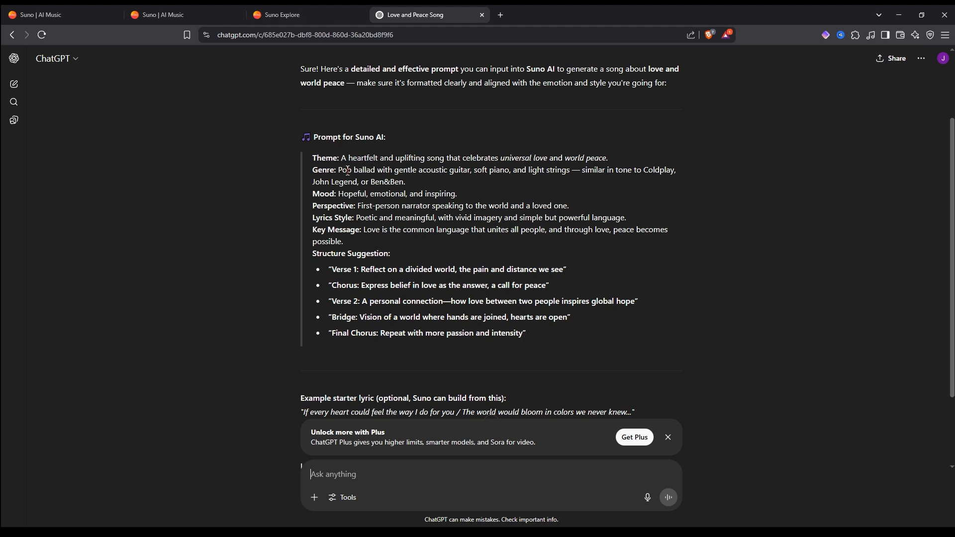
drag(339, 170, 421, 185)
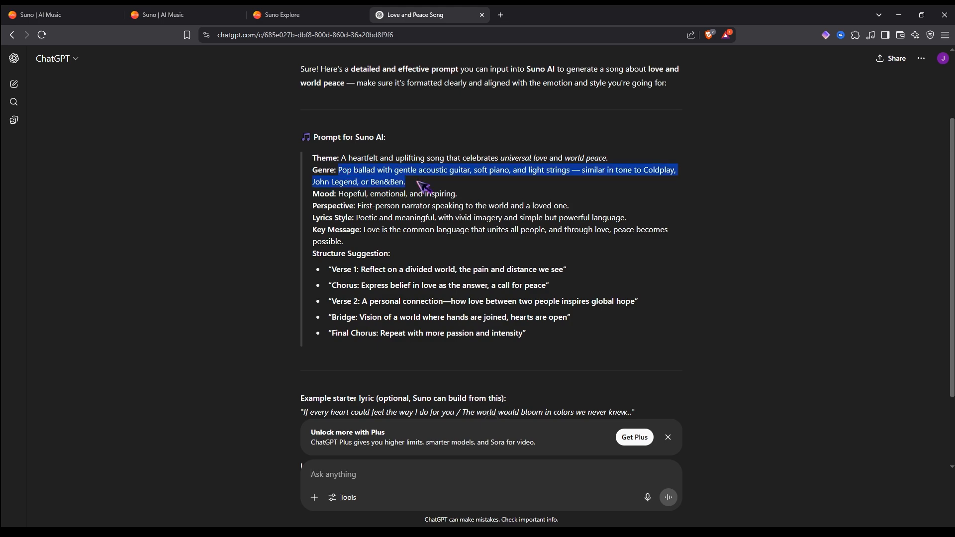
click(187, 15)
click(261, 58)
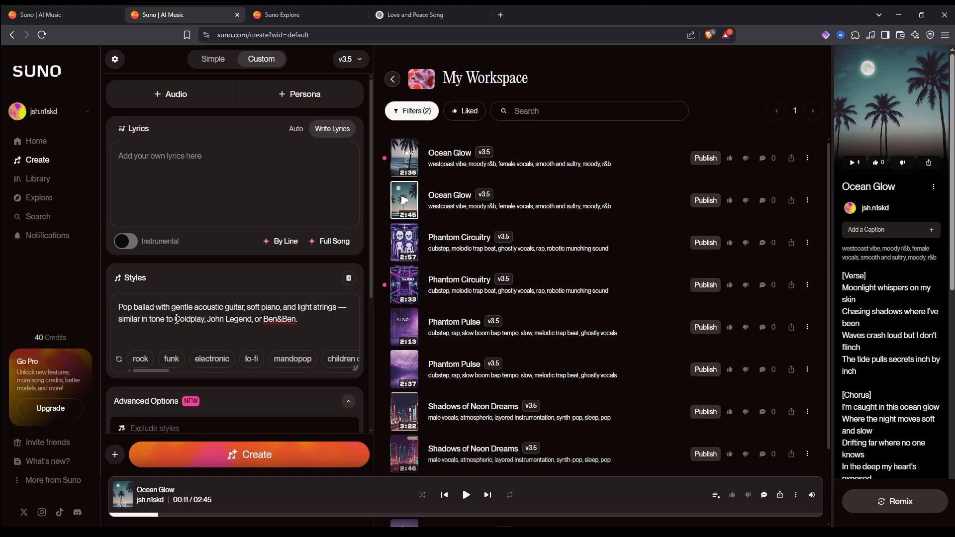
triple_click(219, 320)
click(207, 319)
drag(174, 319, 297, 328)
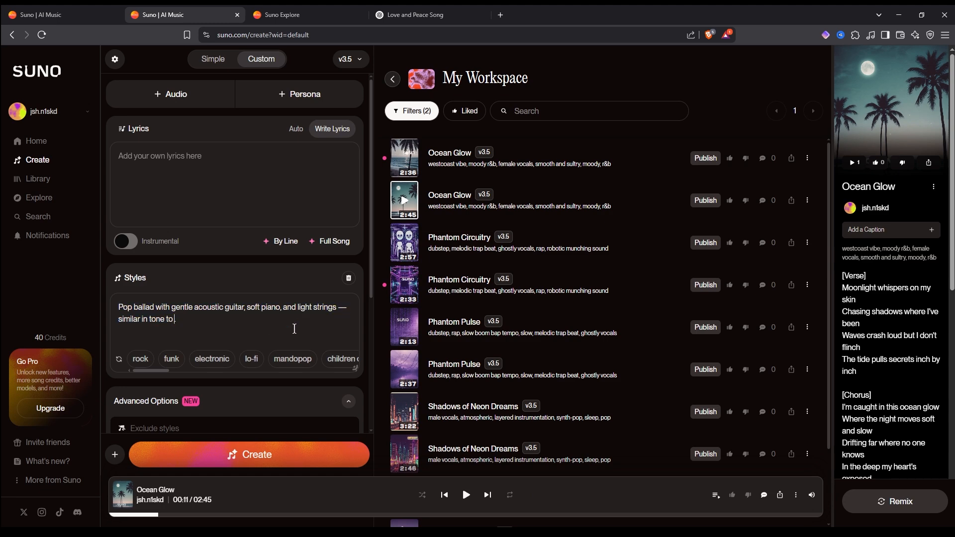
- Ask ChatGPT: 'can you give me the full lyrics for this'
key(ctrl+4)
text(can you give me the full lyrics)
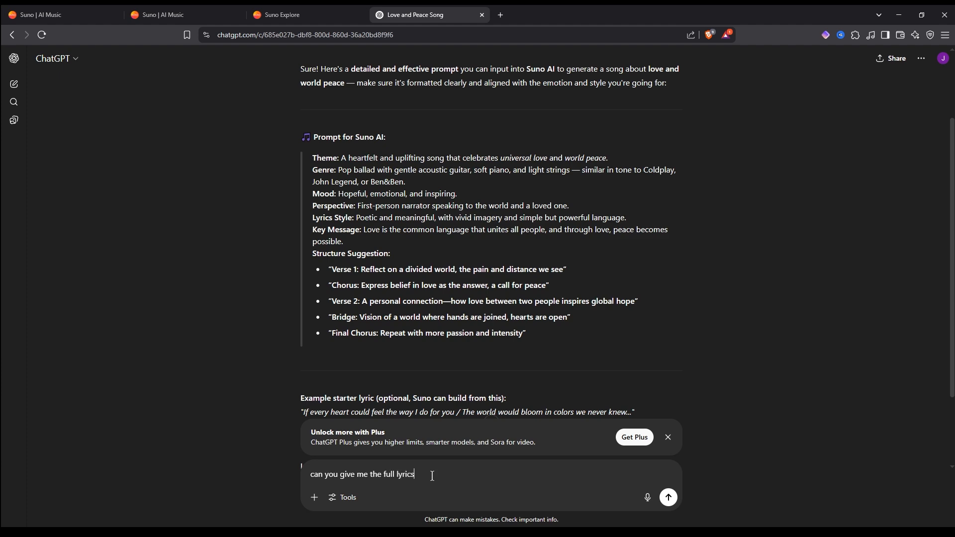
text( for this)
key(Return)
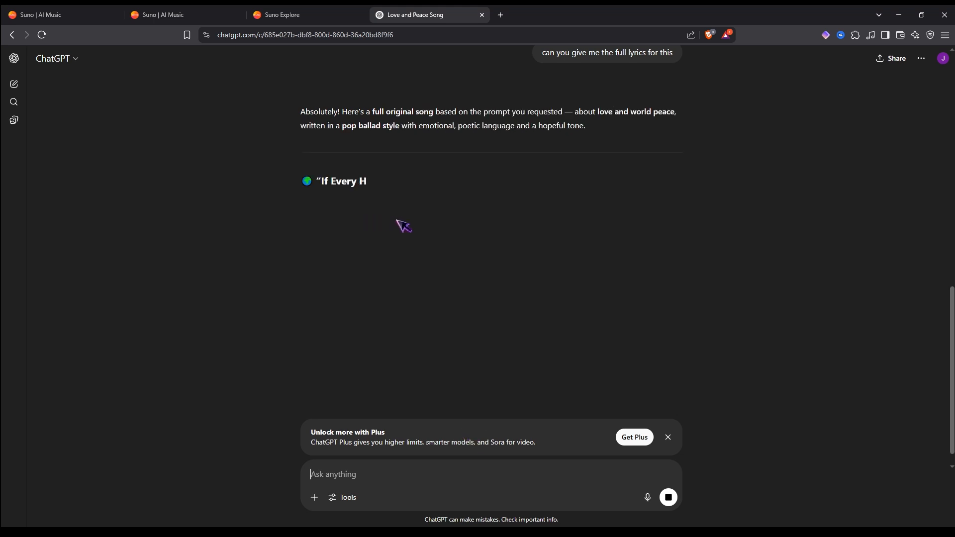
- Copy ChatGPT's full song lyrics and paste them into Suno's Lyrics field
drag(330, 210, 455, 314)
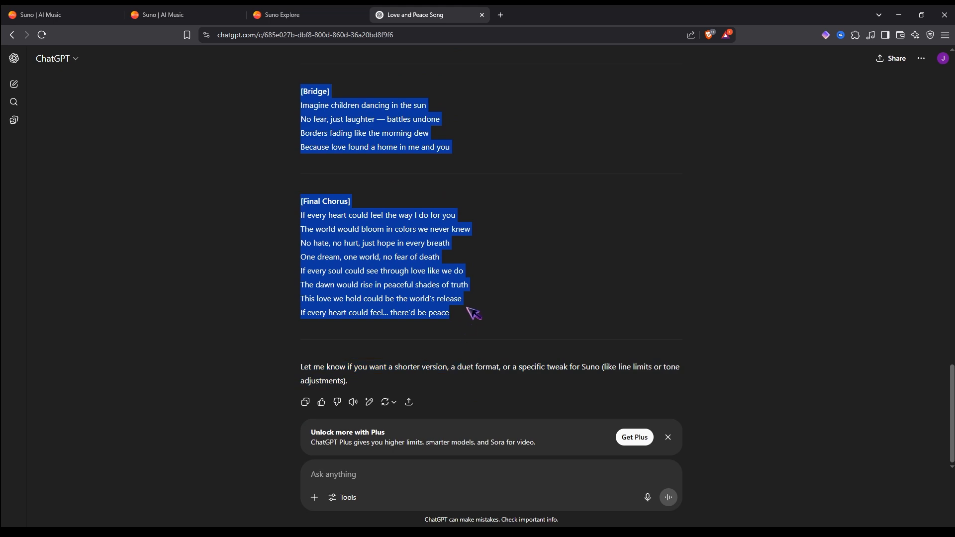
click(279, 14)
click(191, 14)
click(217, 194)
key(ctrl+v)
scroll(296, 178, down, 2)
scroll(321, 299, down, 4)
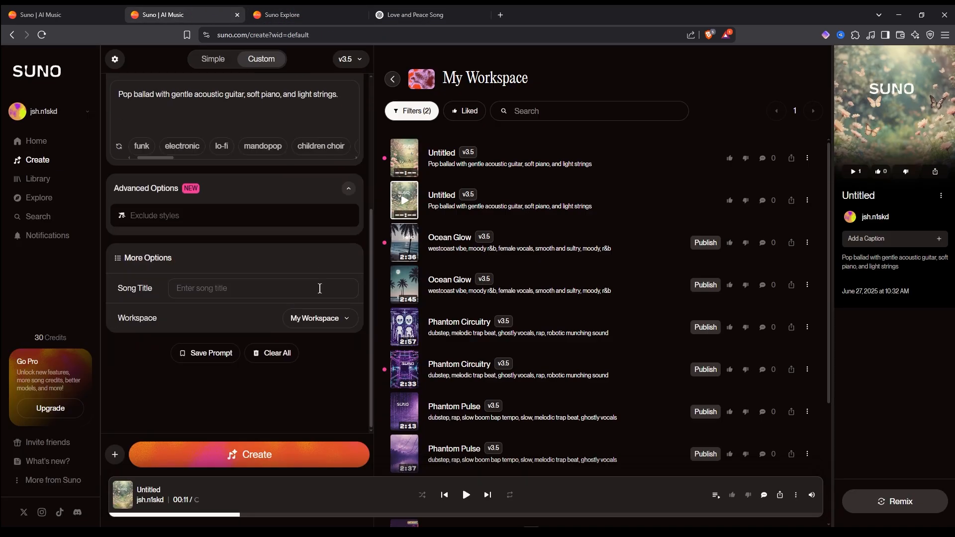
- Copy the title 'If Every Heart Could Feel' from ChatGPT into the Song Title field and create the song
scroll(321, 287, up, 1)
click(435, 14)
scroll(467, 211, up, 20)
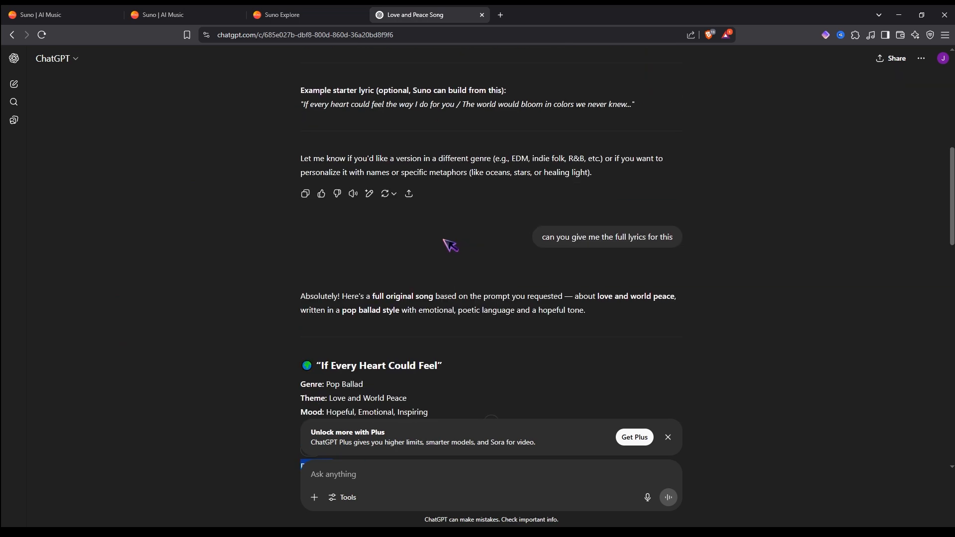
scroll(364, 294, down, 2)
drag(321, 266, 434, 266)
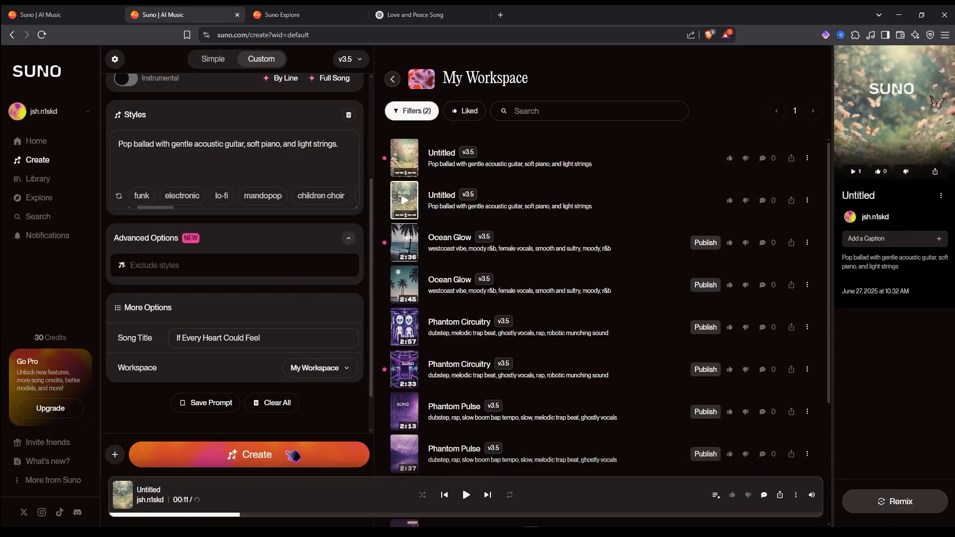
click(293, 455)
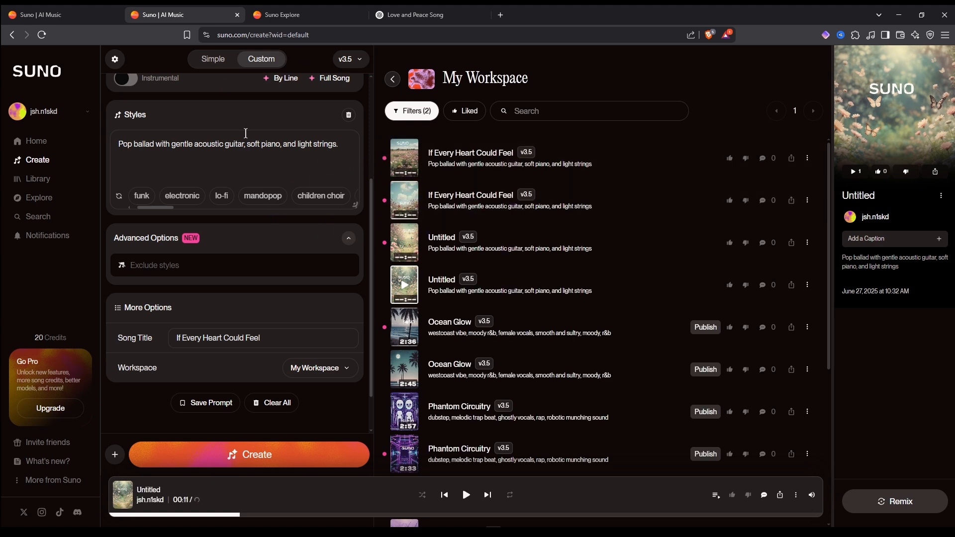
- Play the generated 'If Every Heart Could Feel' song and review its lyrics
click(412, 202)
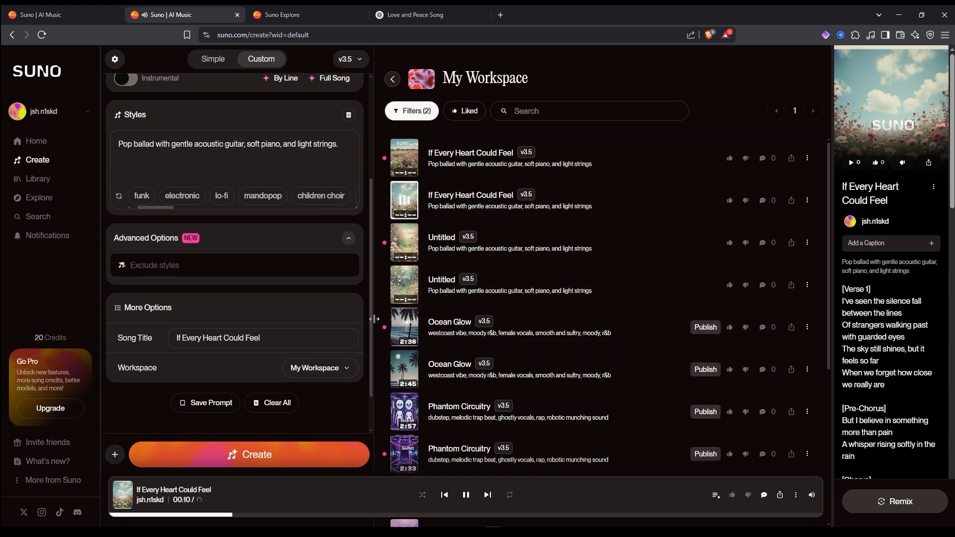
scroll(331, 307, up, 3)
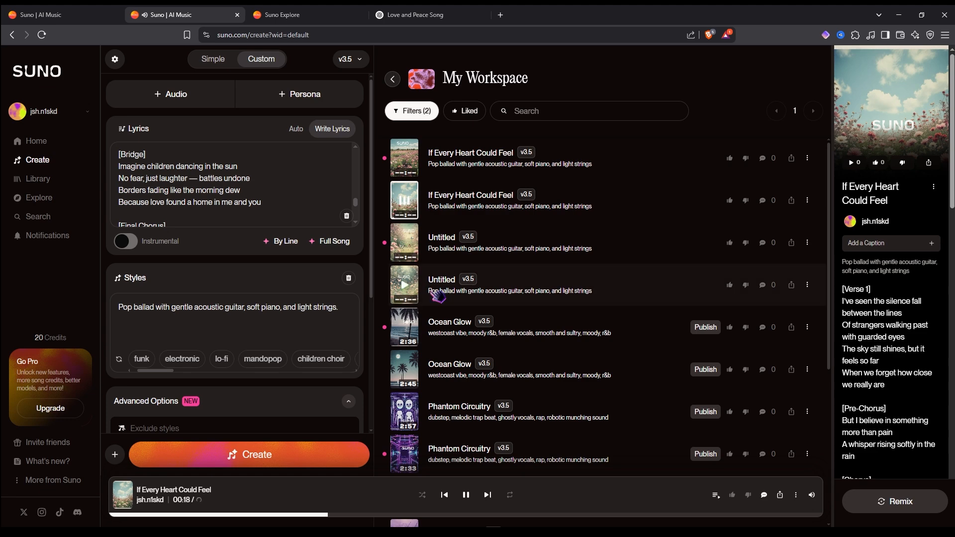
click(466, 495)
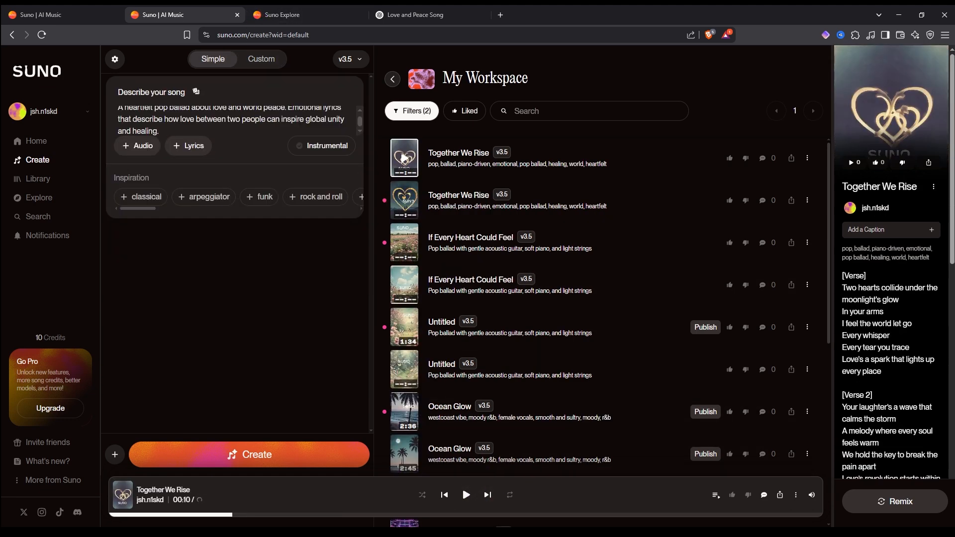
- Inspect the options menu of the top 'Together We Rise' song in the workspace list
click(806, 158)
mouse_move(845, 69)
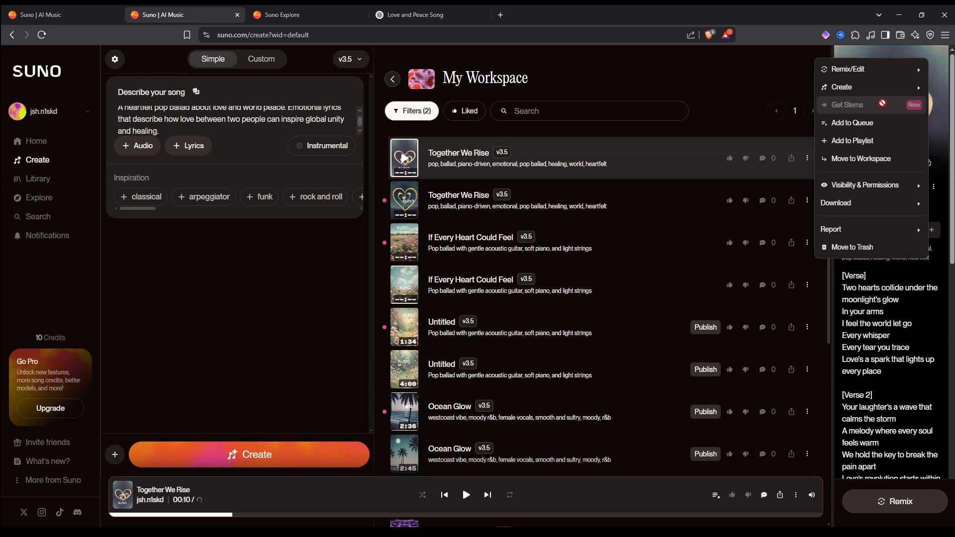
click(793, 229)
scroll(769, 229, down, 2)
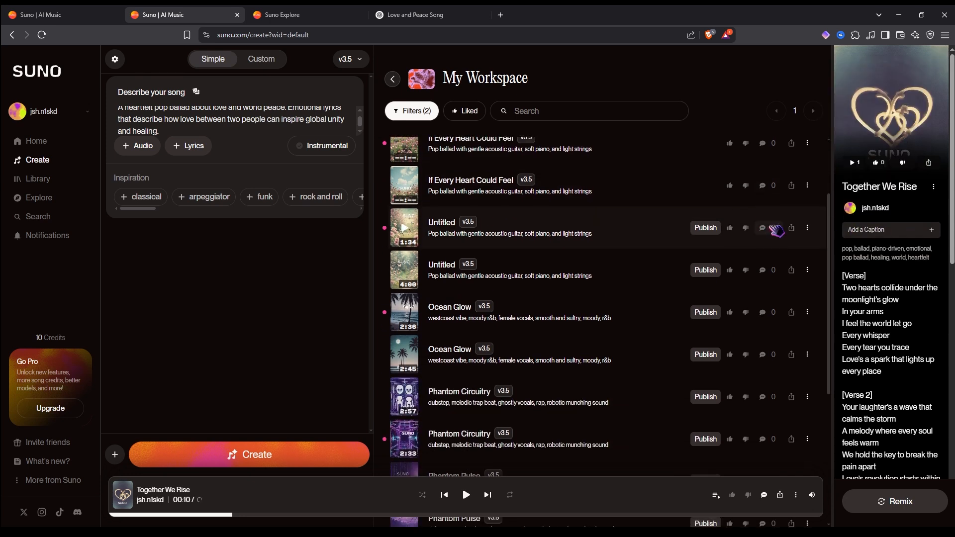